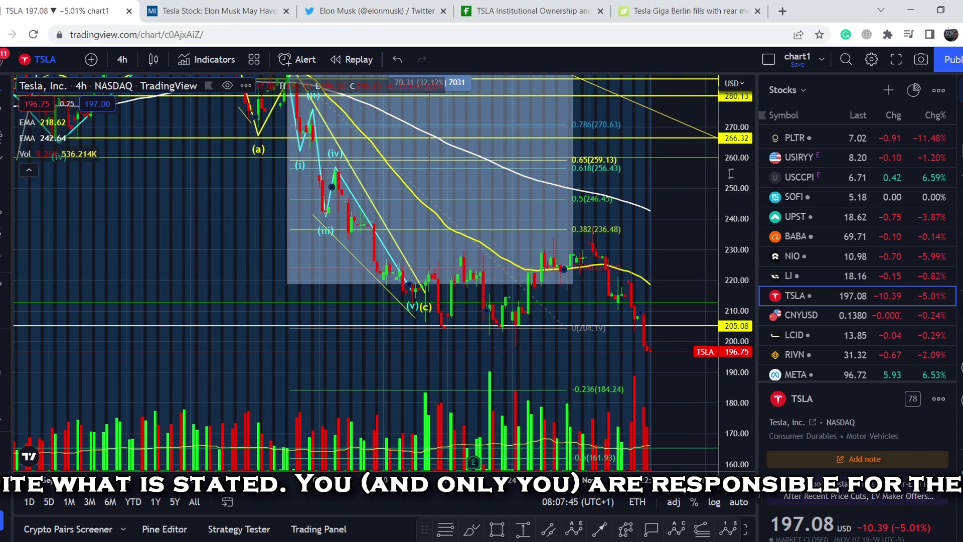
Measure the TSLA price drop on the 4-hour chart from about 232 on 3 November to the latest candle.
scroll(688, 251, down, 3)
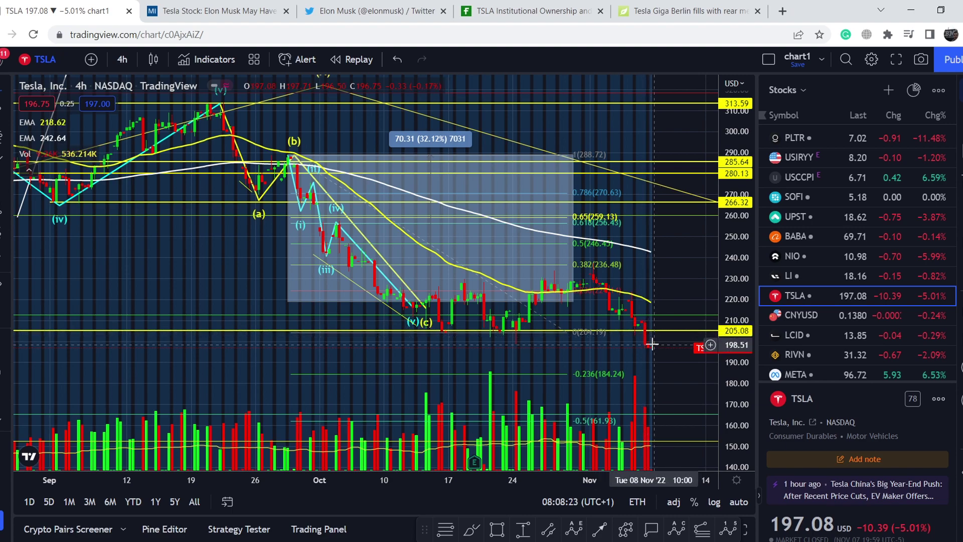
scroll(666, 370, down, 2)
scroll(665, 373, down, 2)
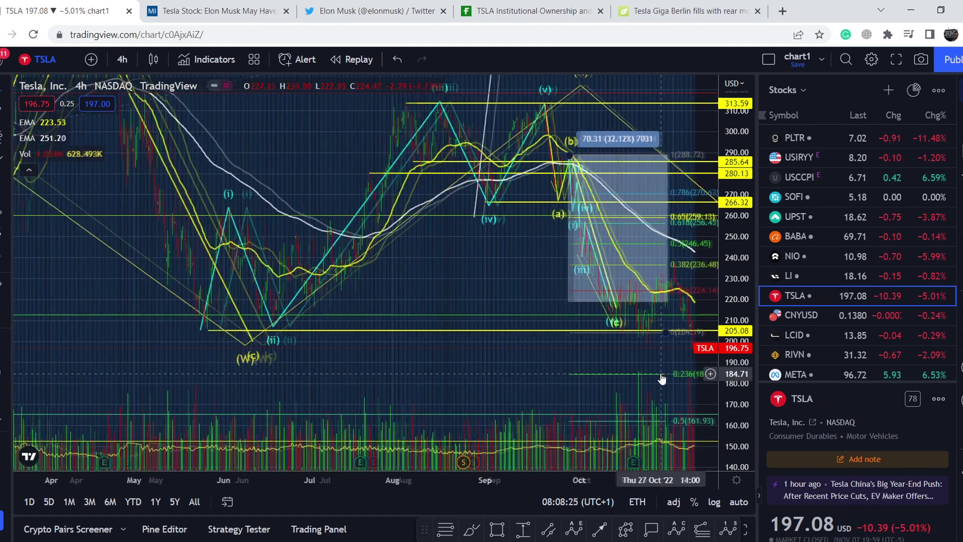
scroll(662, 379, down, 2)
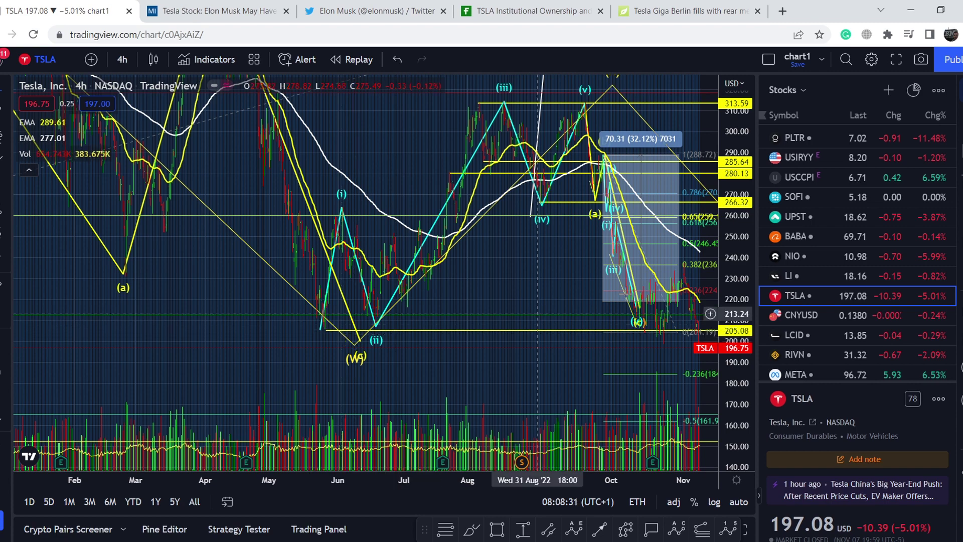
drag(531, 272, 337, 260)
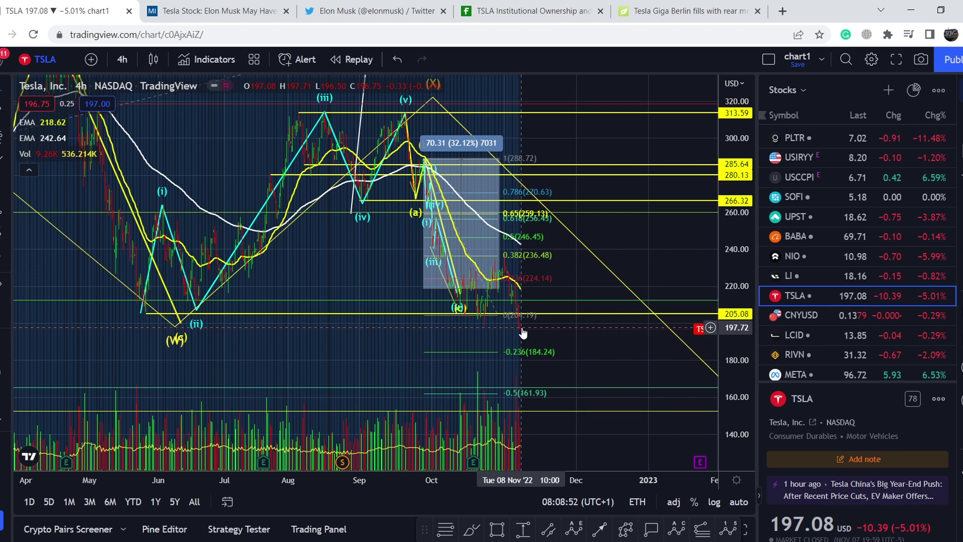
shift+click(513, 264)
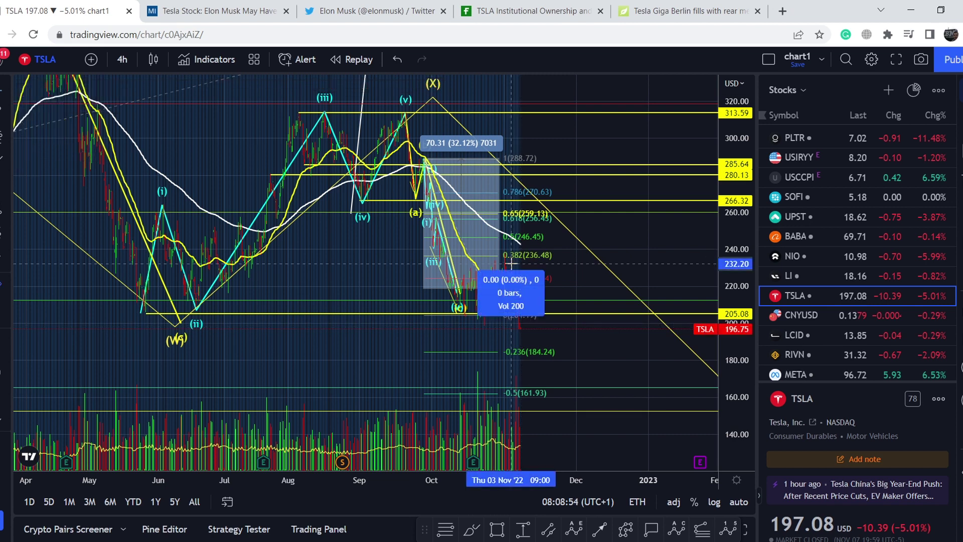
click(524, 328)
Switch to the Markets Insider article on Elon Musk selling Tesla stock and highlight its second and third summary bullets in turn.
click(233, 19)
scroll(154, 315, up, 10)
scroll(154, 315, up, 3)
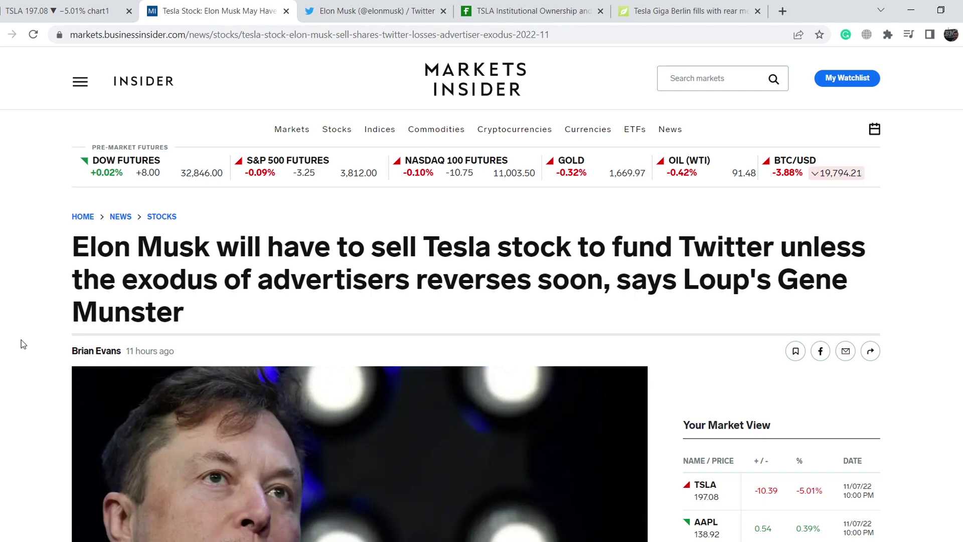
scroll(21, 341, down, 10)
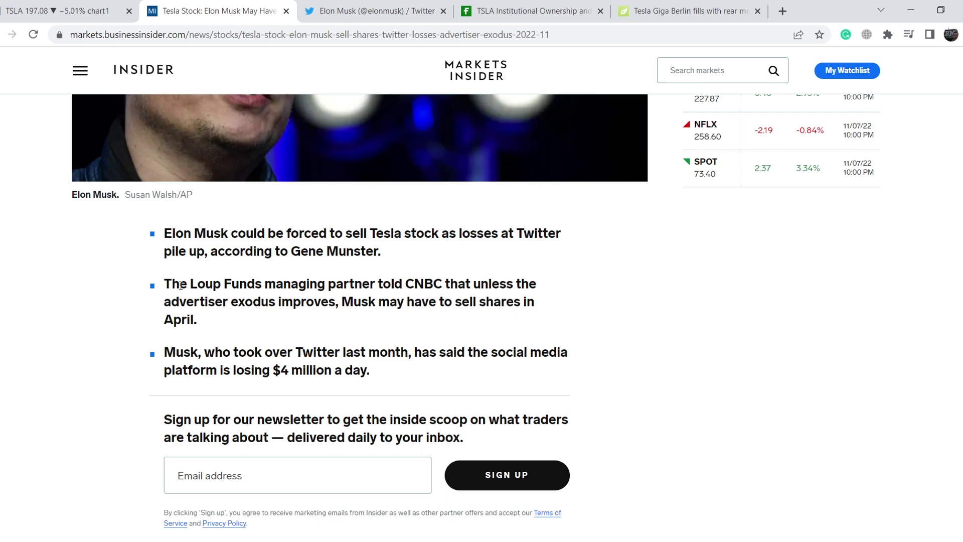
drag(172, 283, 218, 325)
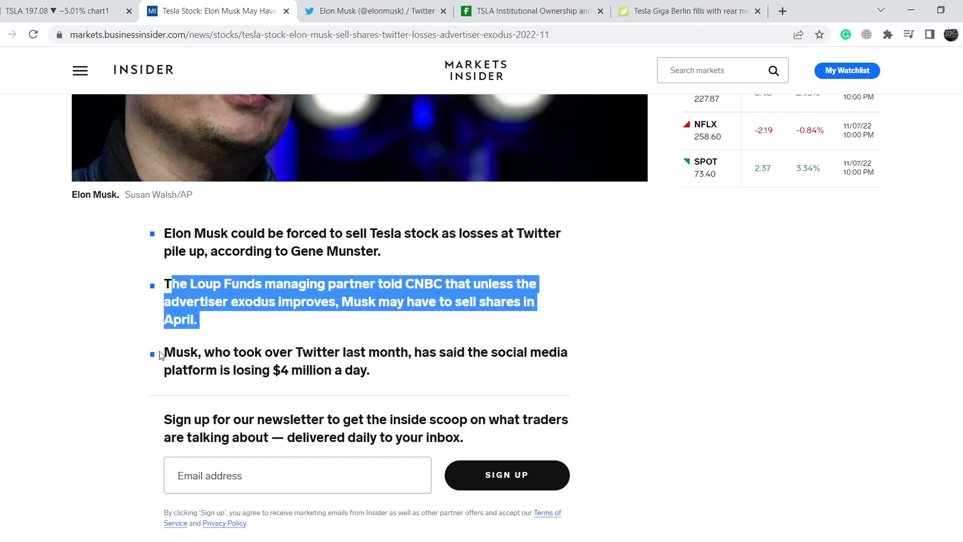
drag(166, 352, 378, 372)
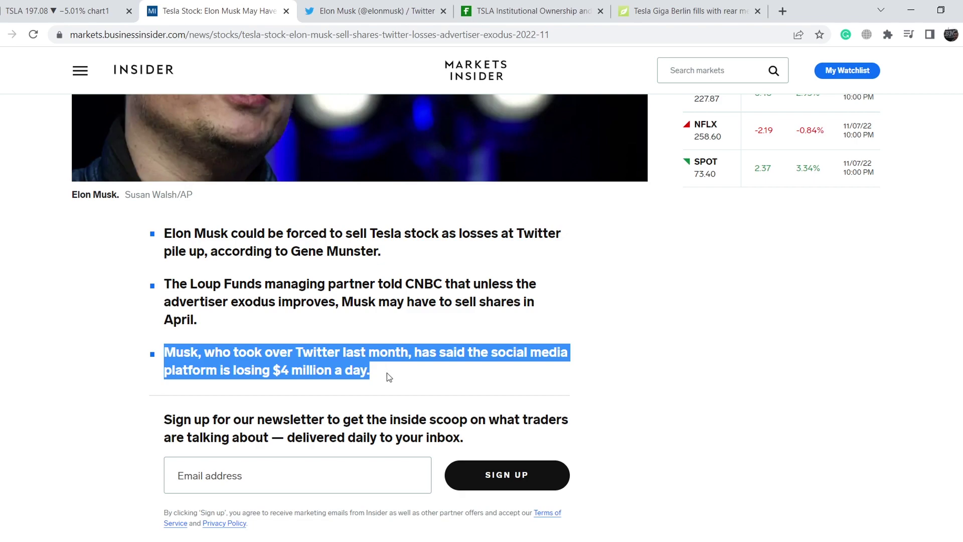
In the article body, highlight the passages on Twitter's daily losses and on Volkswagen, Pfizer and General Motors pausing advertising.
scroll(396, 374, down, 3)
scroll(397, 375, down, 5)
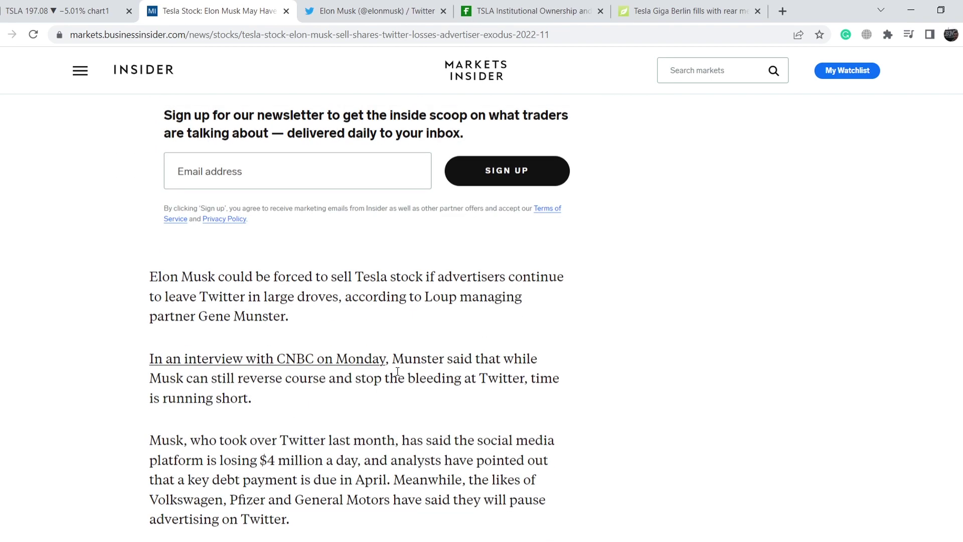
scroll(397, 371, down, 1)
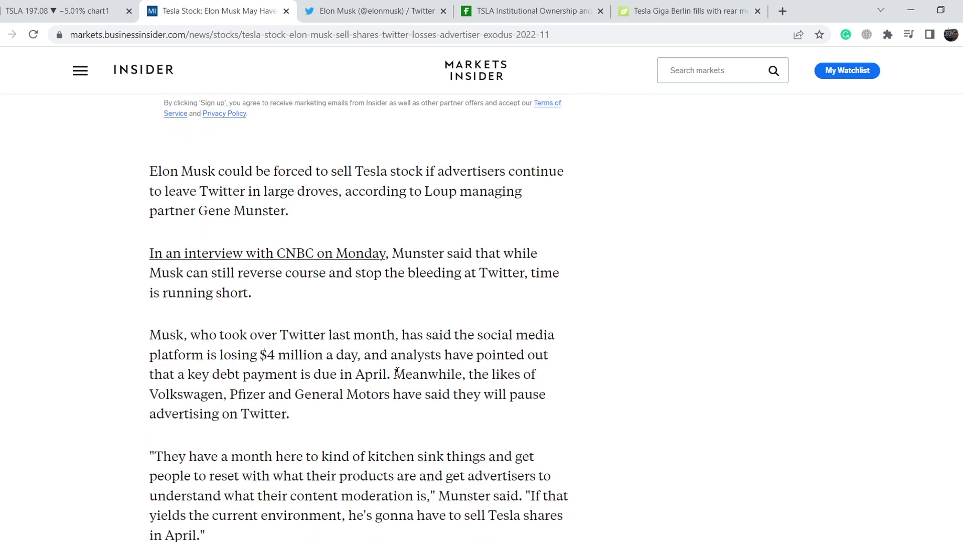
drag(171, 335, 307, 356)
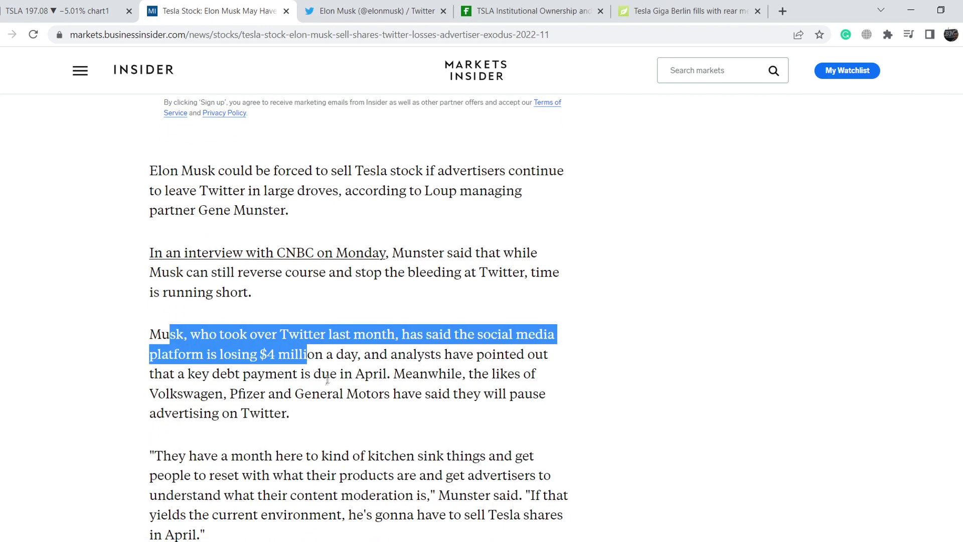
drag(201, 373, 421, 418)
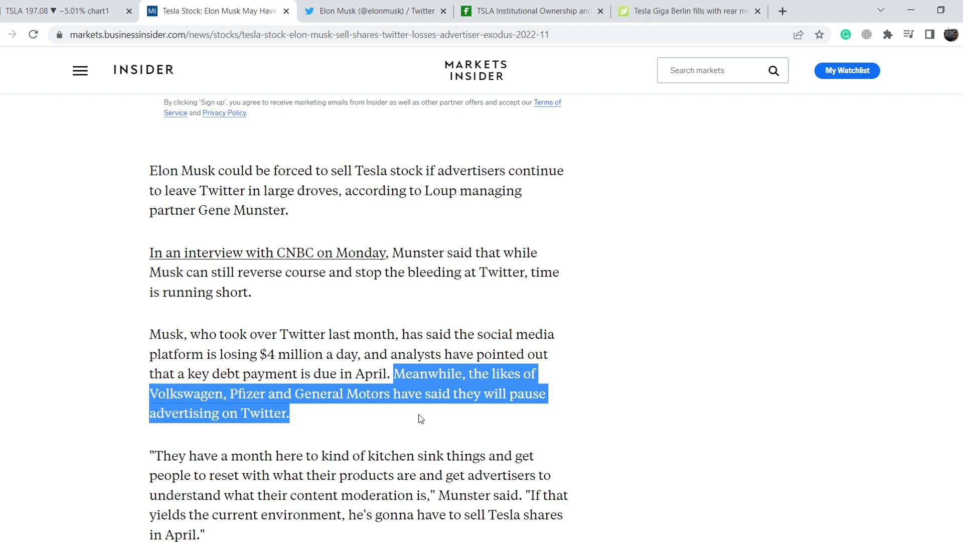
Highlight Munster's quote about Twitter having a month to reset before Musk must sell Tesla shares in April.
scroll(421, 418, down, 3)
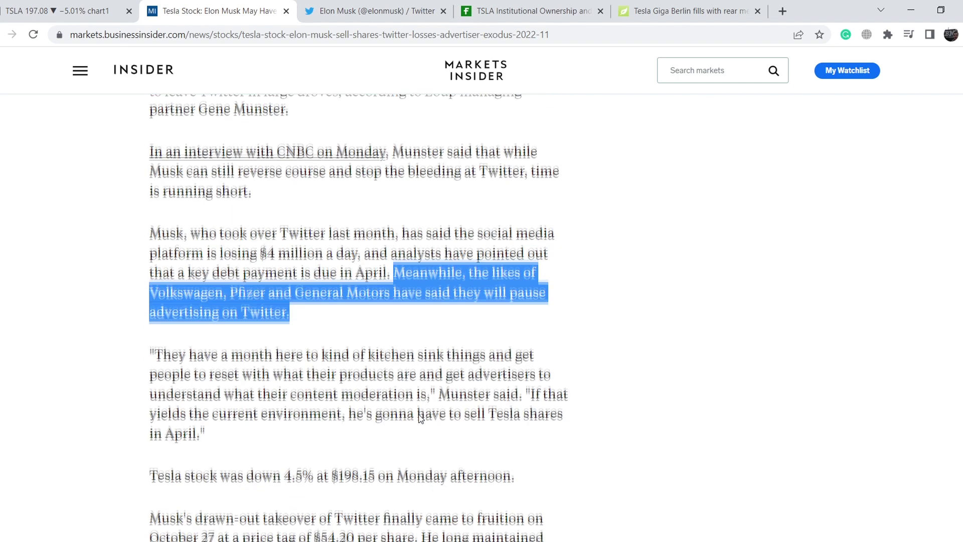
drag(155, 319, 233, 401)
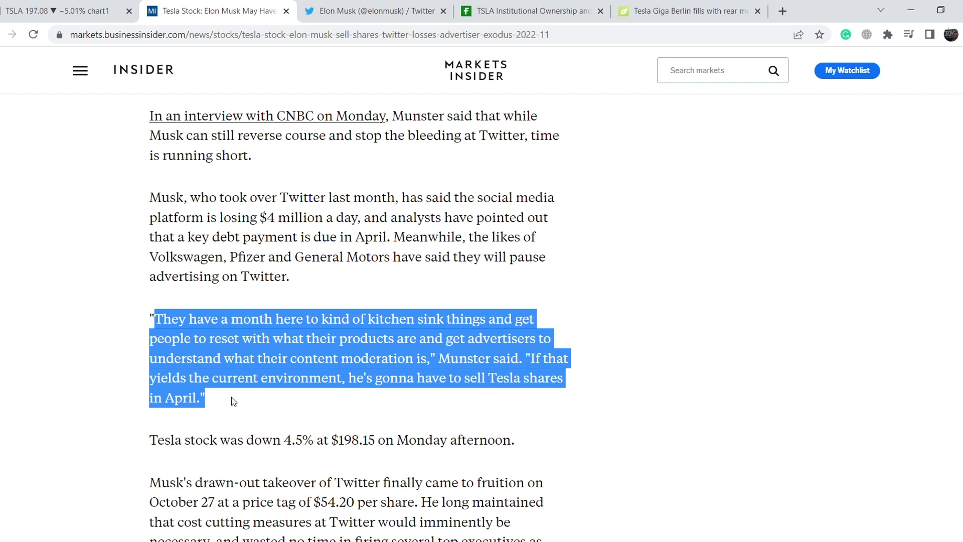
scroll(231, 396, down, 1)
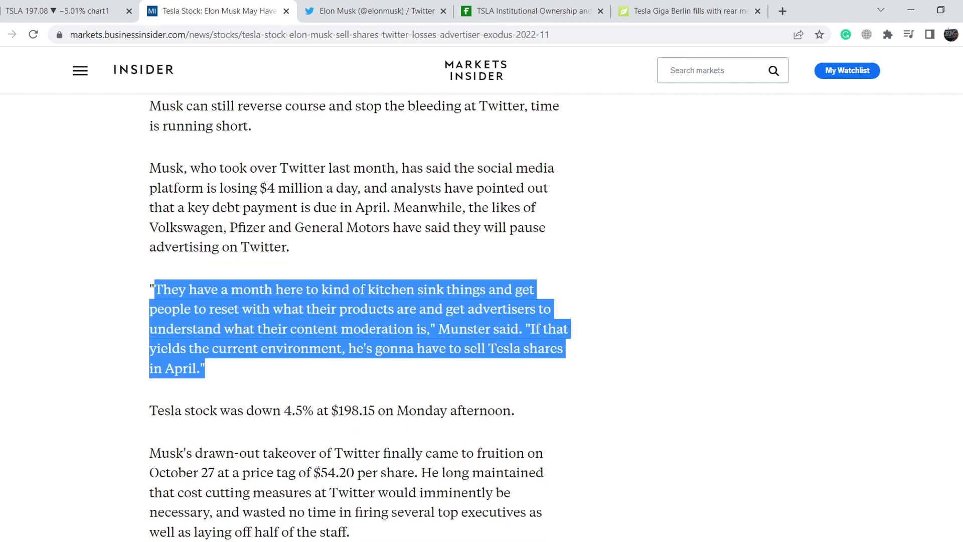
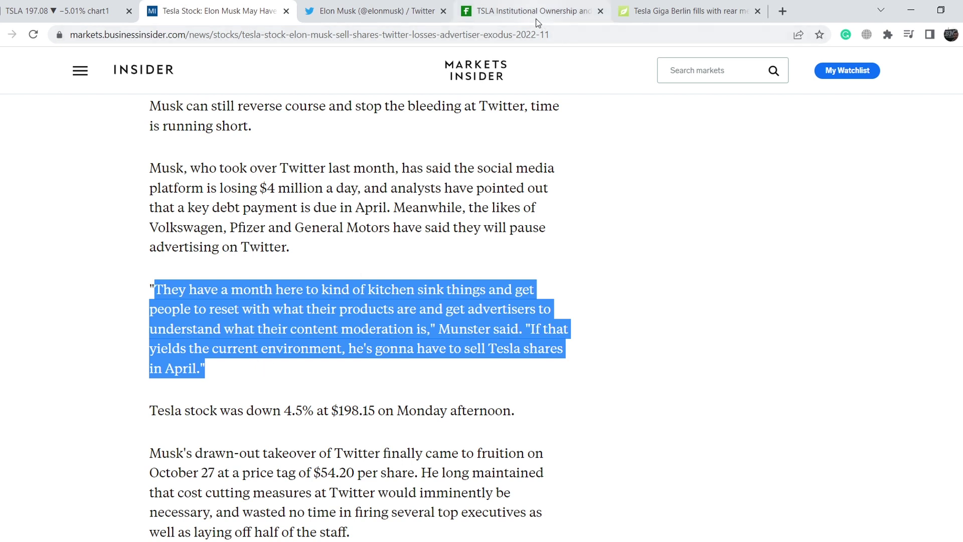
Highlight Musk's ownership percentage in Fintel's TSLA 13D/G filings table and return to the TSLA chart.
click(535, 12)
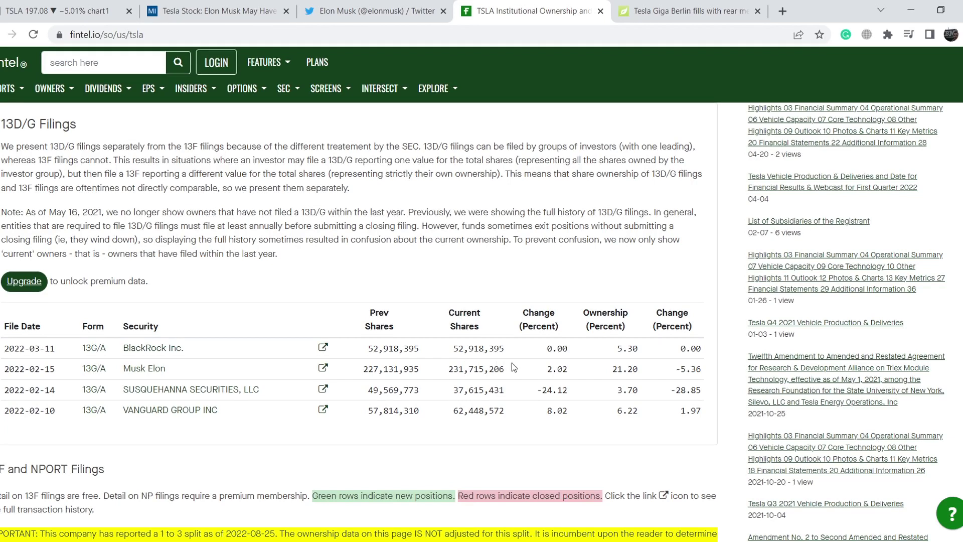
drag(614, 370, 654, 371)
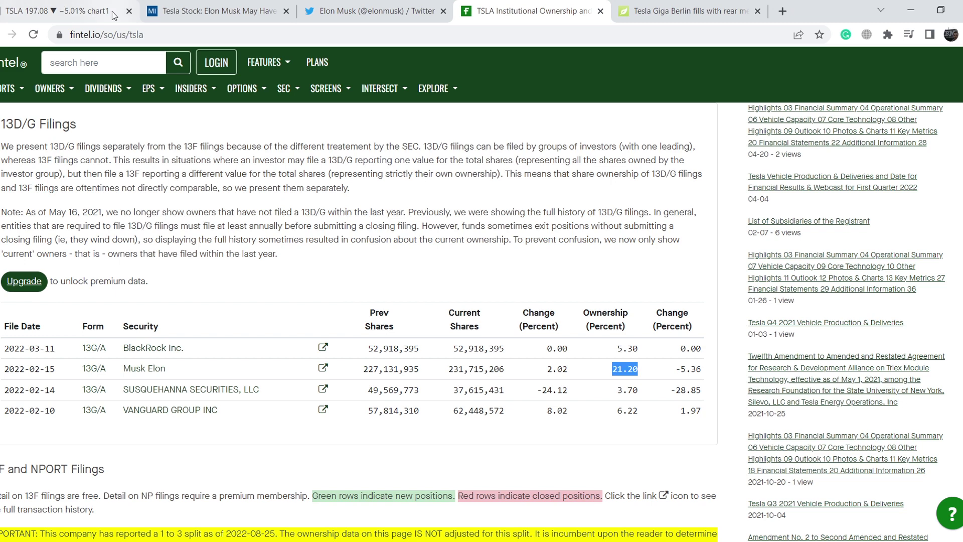
click(80, 14)
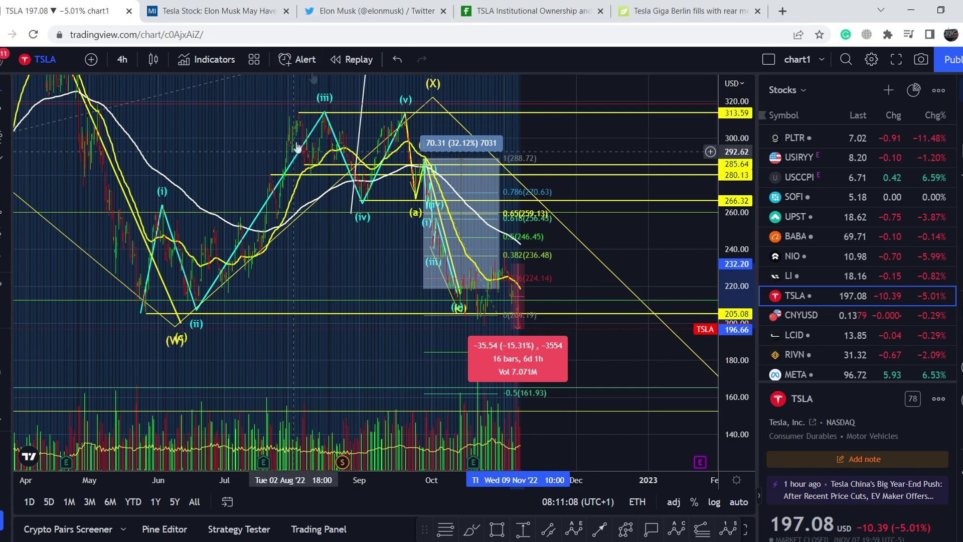
Switch to Elon Musk's Twitter profile and briefly highlight the tweet "Twitter usage is at an all-time high lol".
click(360, 10)
scroll(451, 316, up, 2)
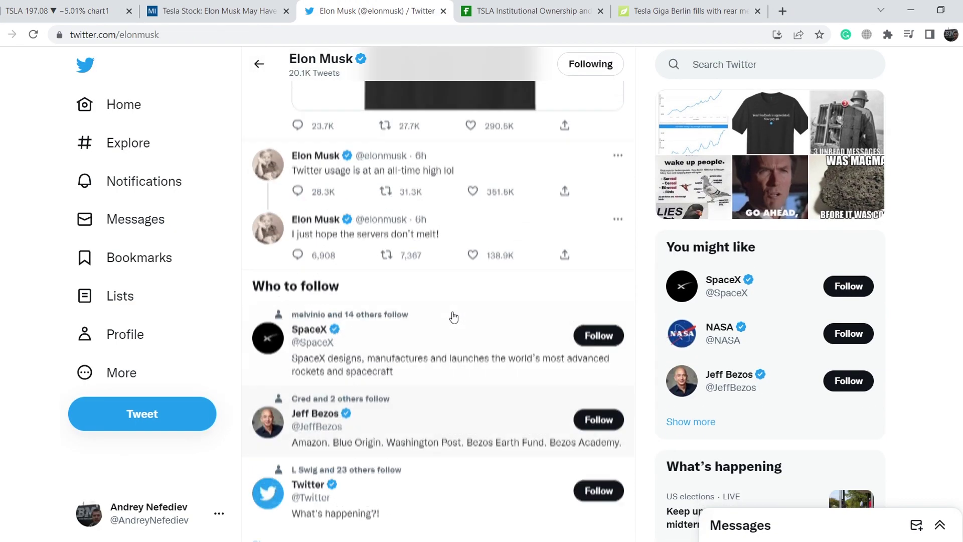
scroll(454, 321, up, 2)
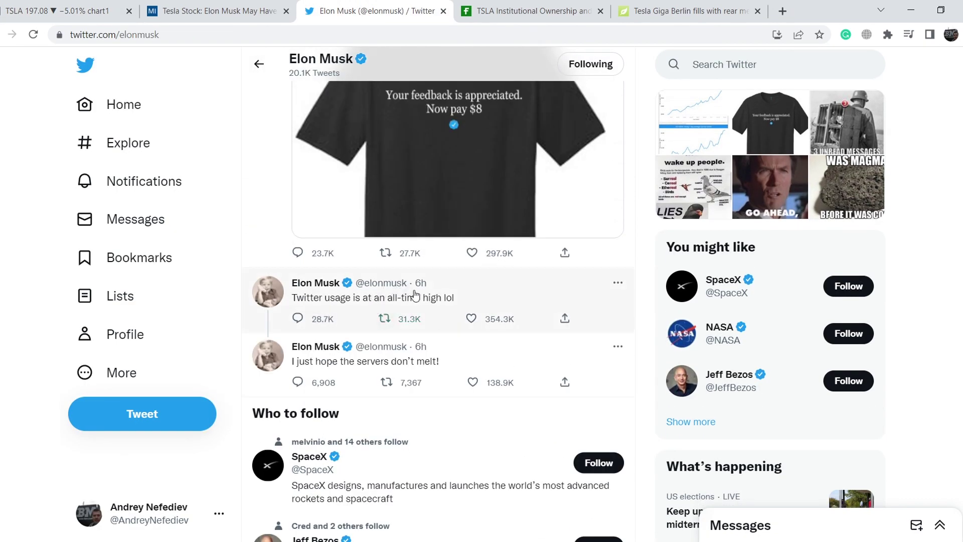
drag(293, 301, 465, 300)
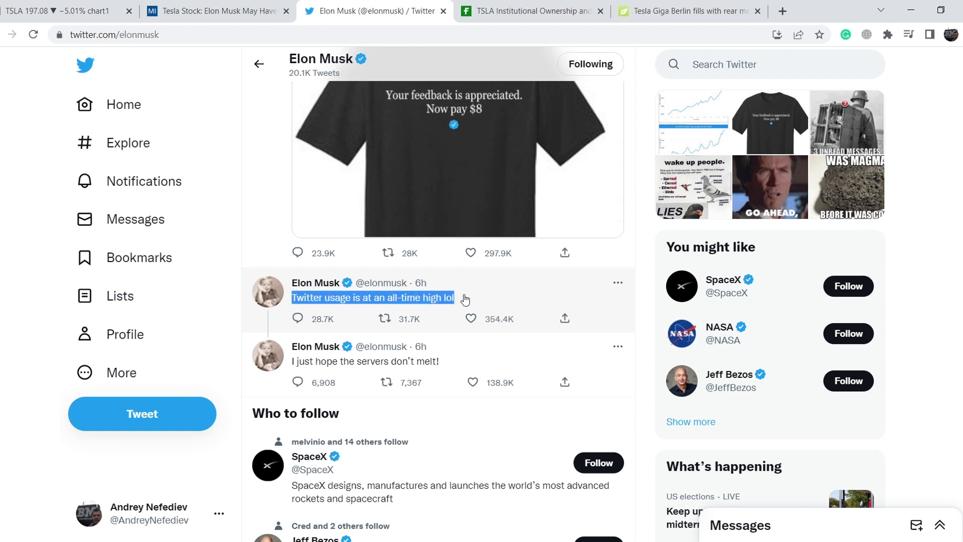
click(469, 298)
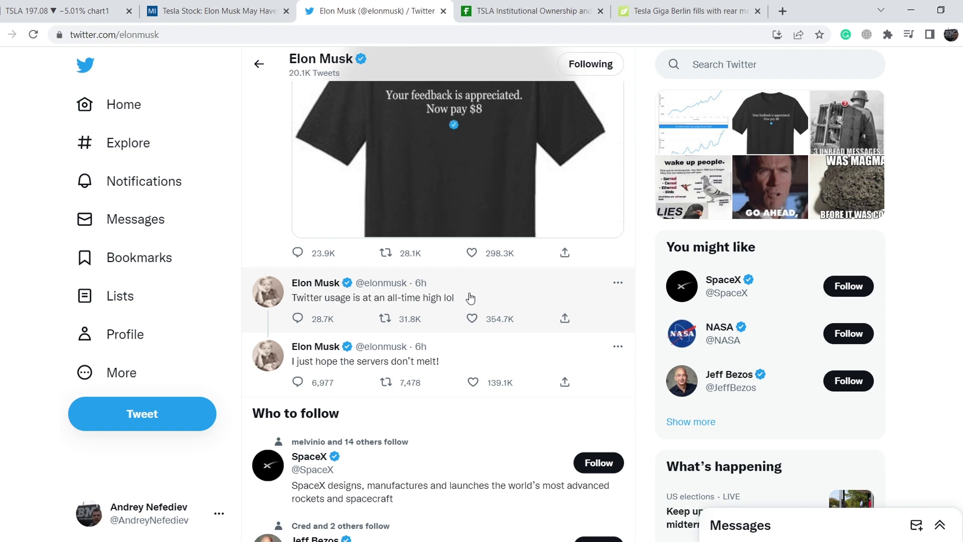
In Fintel's TSLA institutional filings, highlight Td Asset Management's shares change and reported value, and review the surrounding investor rows.
click(507, 12)
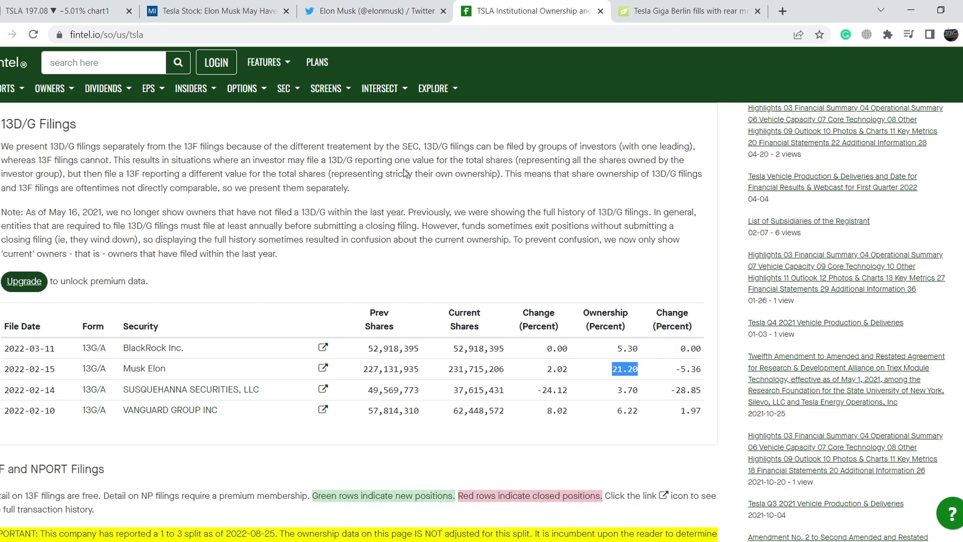
scroll(318, 429, down, 13)
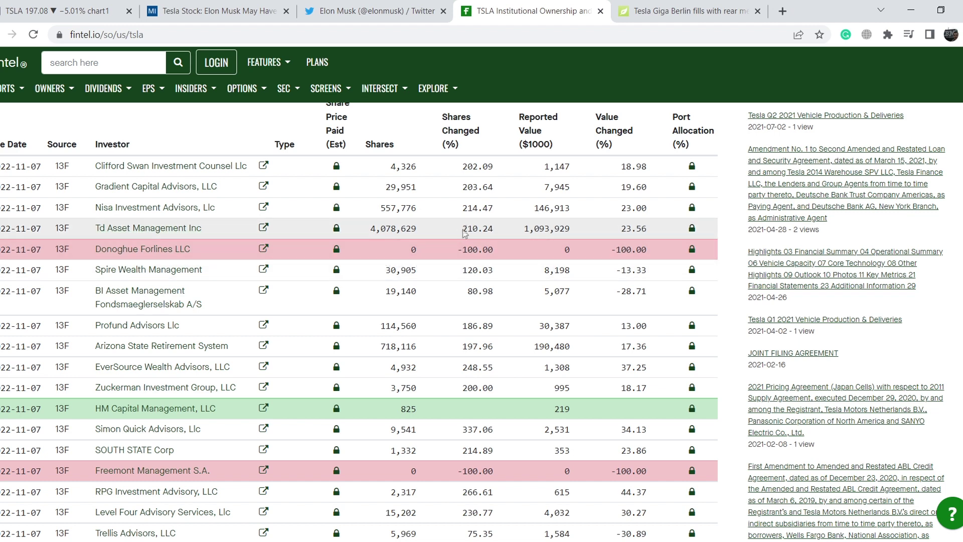
drag(462, 229, 498, 231)
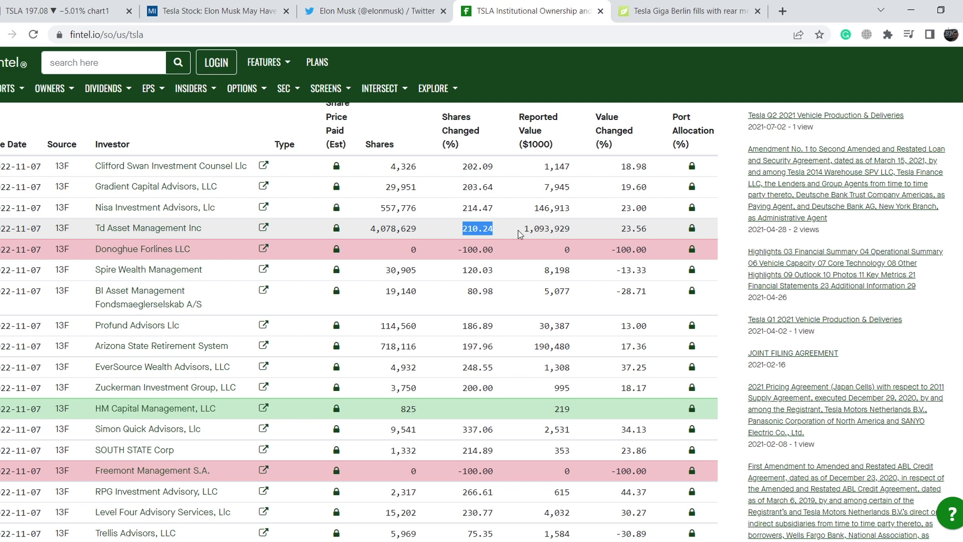
drag(526, 230, 575, 234)
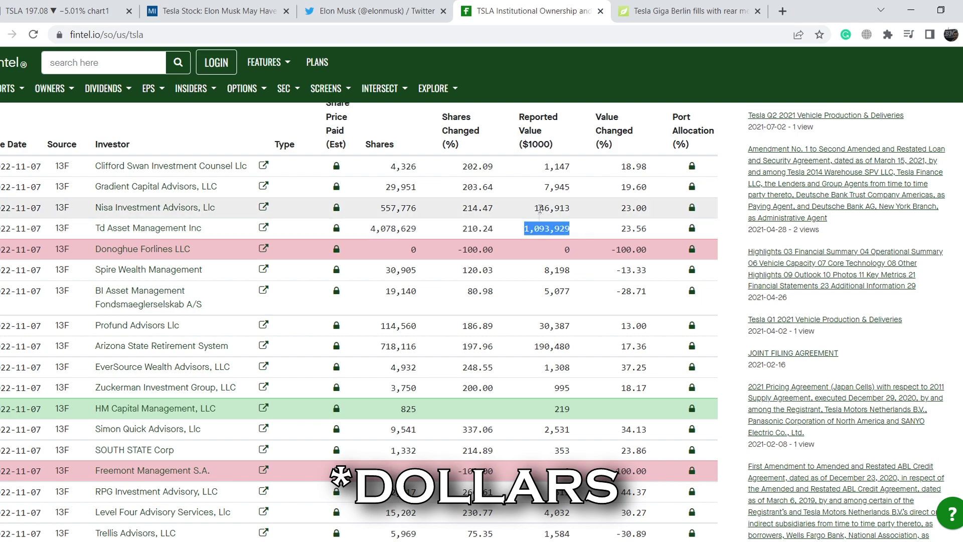
scroll(487, 302, down, 1)
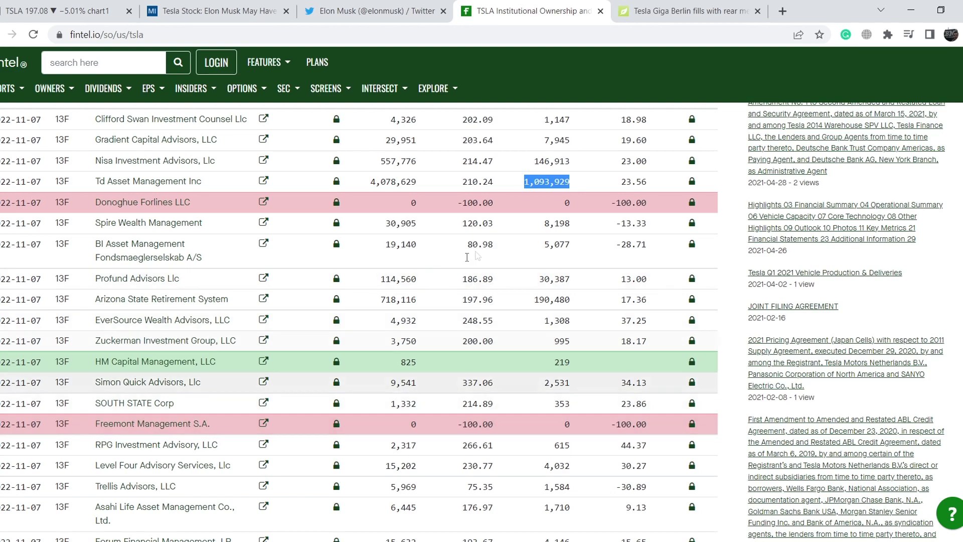
scroll(457, 346, down, 1)
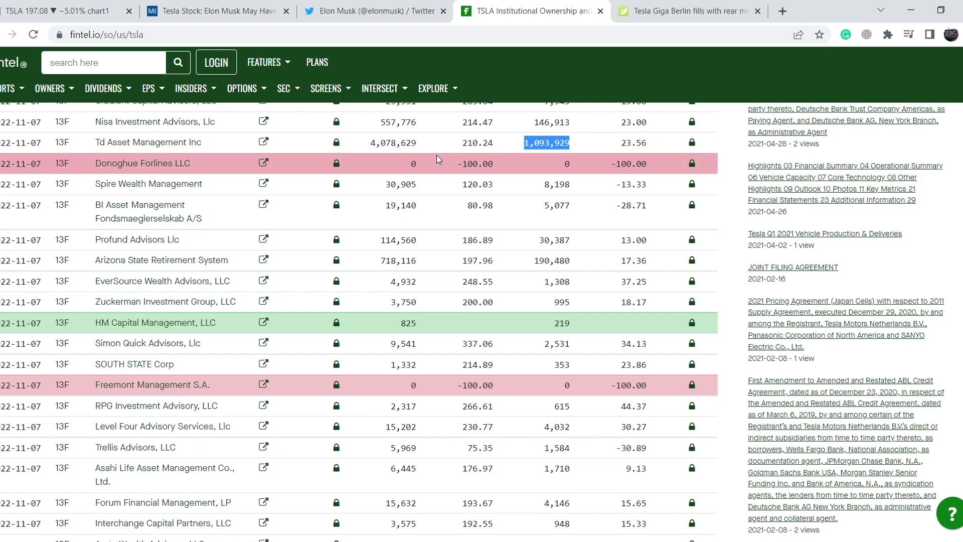
scroll(438, 158, down, 2)
scroll(438, 158, up, 4)
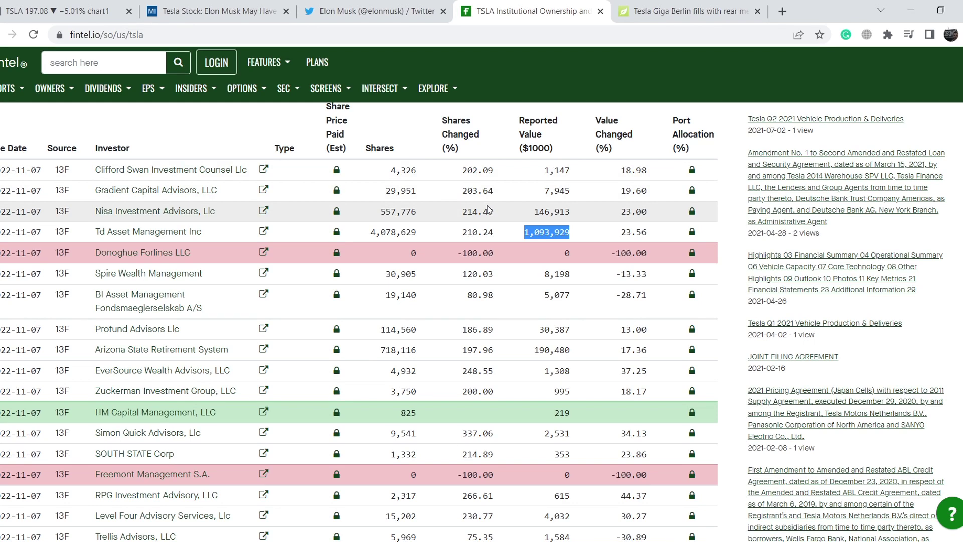
Switch to the Teslarati article on Giga Berlin's rear megacasts and examine its headline, header photo and opening text.
click(655, 12)
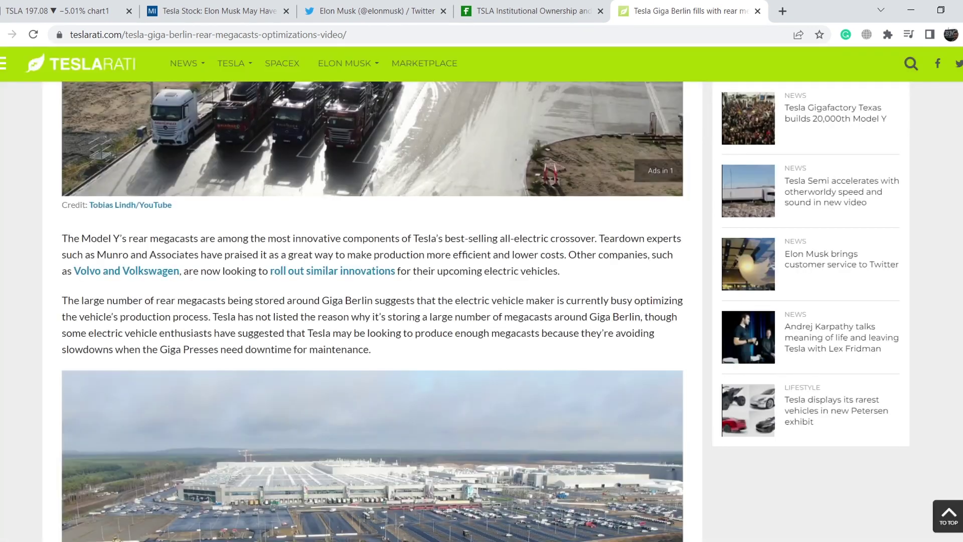
scroll(373, 311, up, 15)
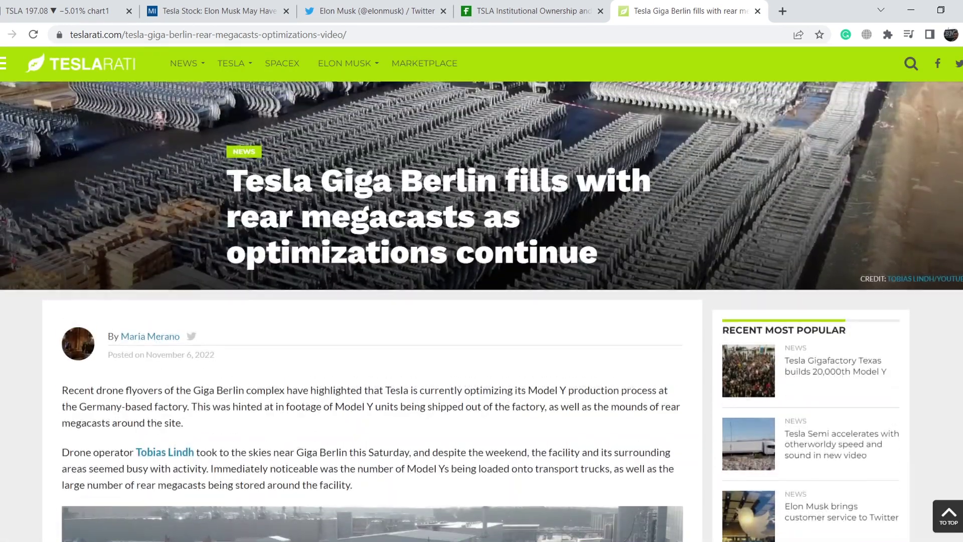
scroll(481, 311, down, 1)
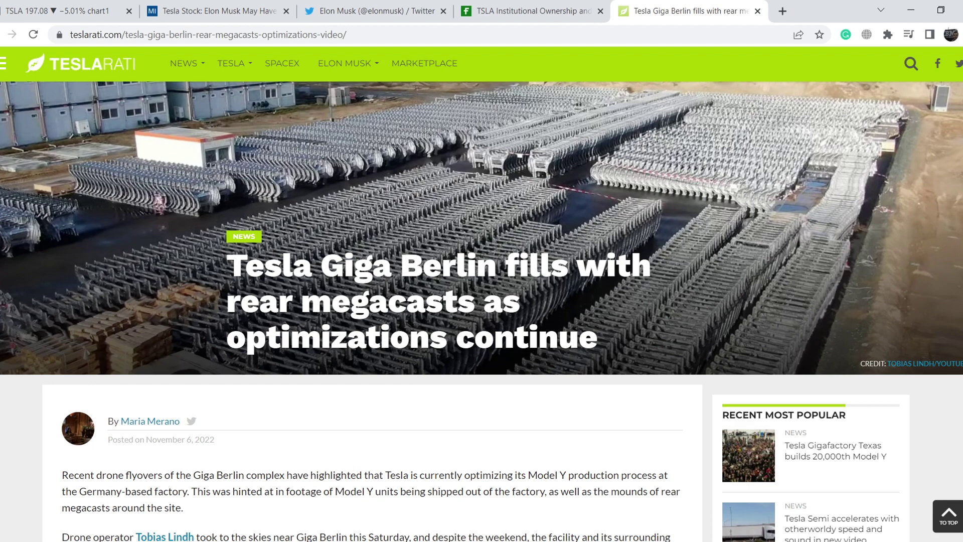
scroll(535, 196, down, 1)
scroll(534, 196, up, 2)
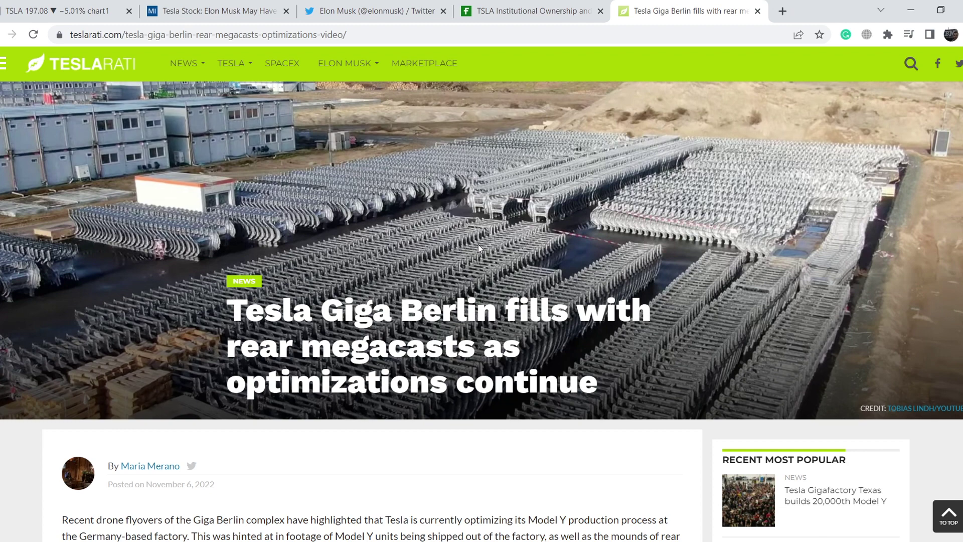
Return from the Giga Berlin article to the TSLA chart and clear the temporary price-drop measurement.
scroll(478, 245, down, 1)
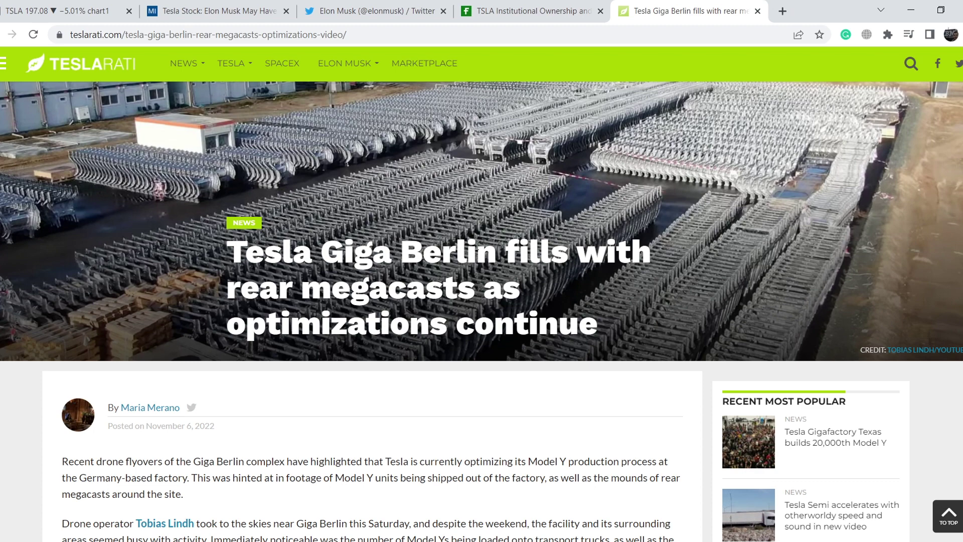
click(80, 10)
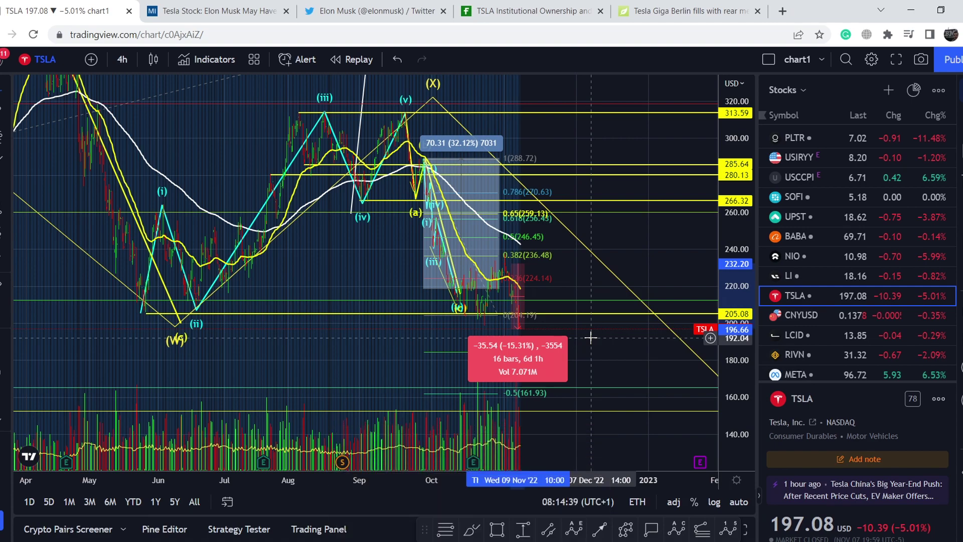
scroll(591, 338, down, 5)
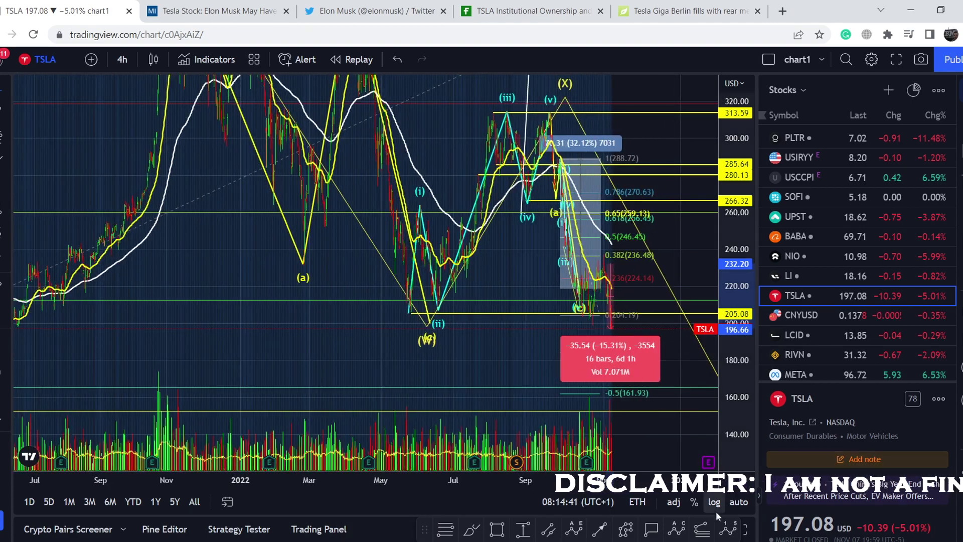
scroll(680, 420, down, 5)
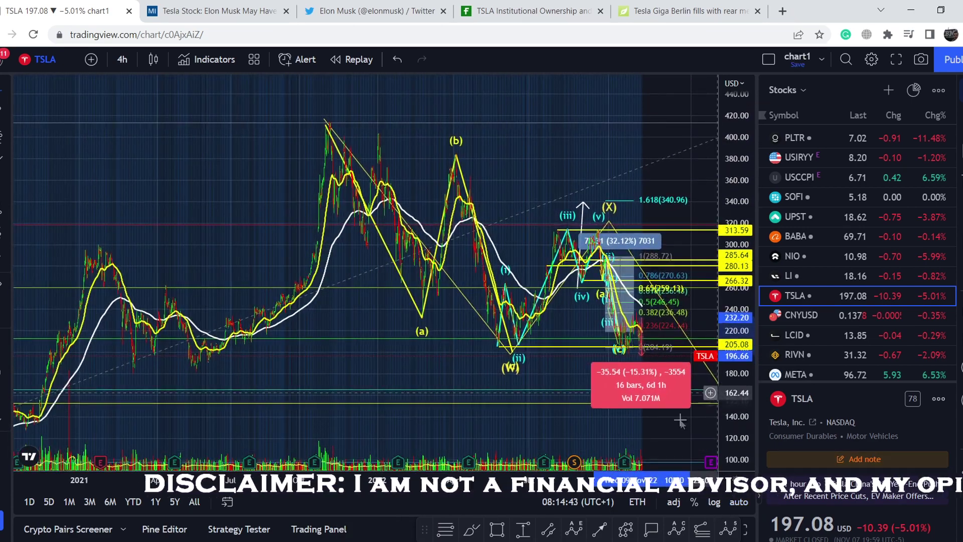
click(658, 386)
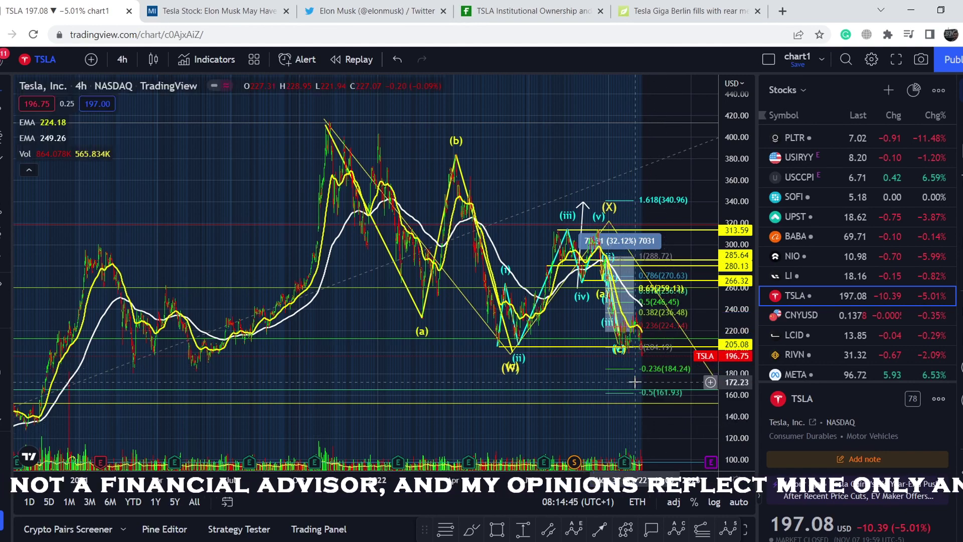
Draw a horizontal ray at about 180 on the TSLA chart, starting from the 1 September 2020 high.
click(324, 119)
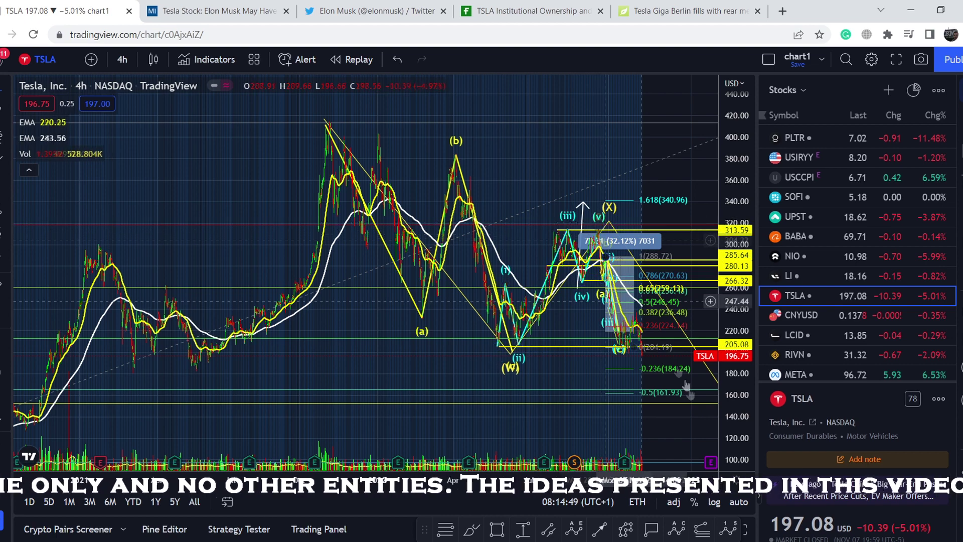
drag(680, 443, 528, 405)
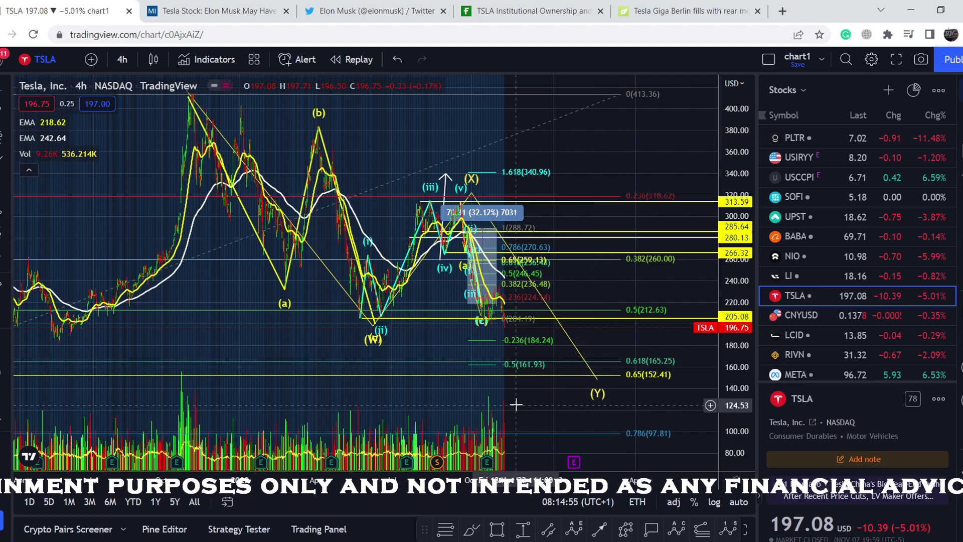
drag(516, 404, 560, 405)
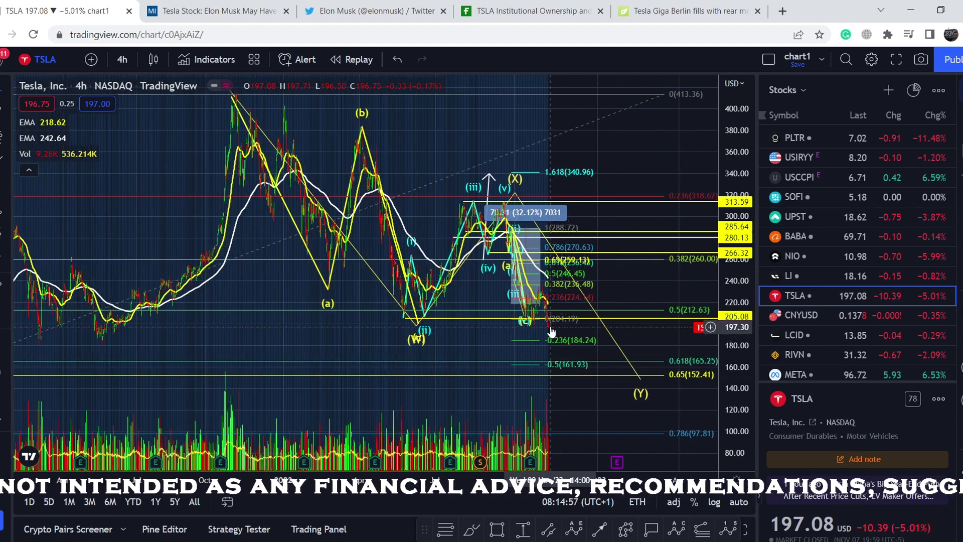
scroll(552, 331, up, 3)
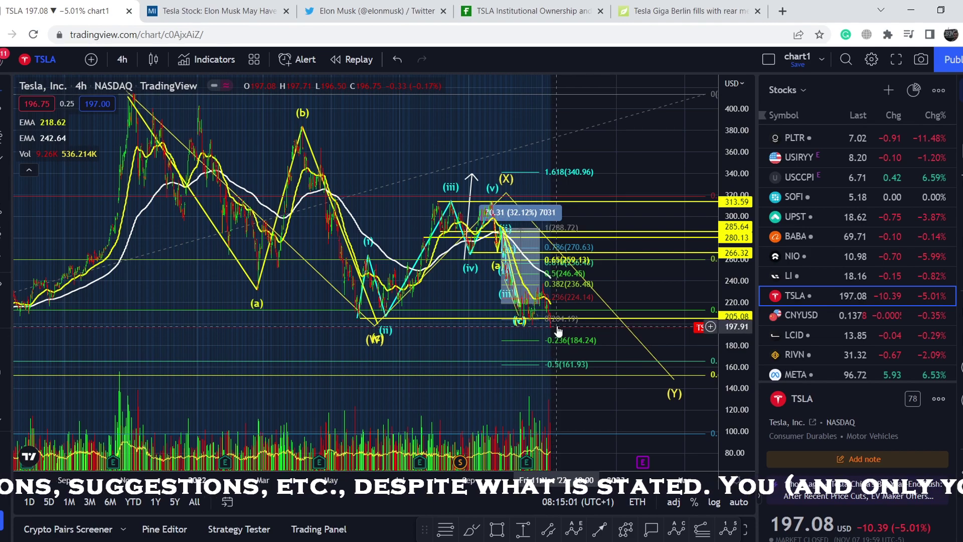
scroll(558, 331, down, 3)
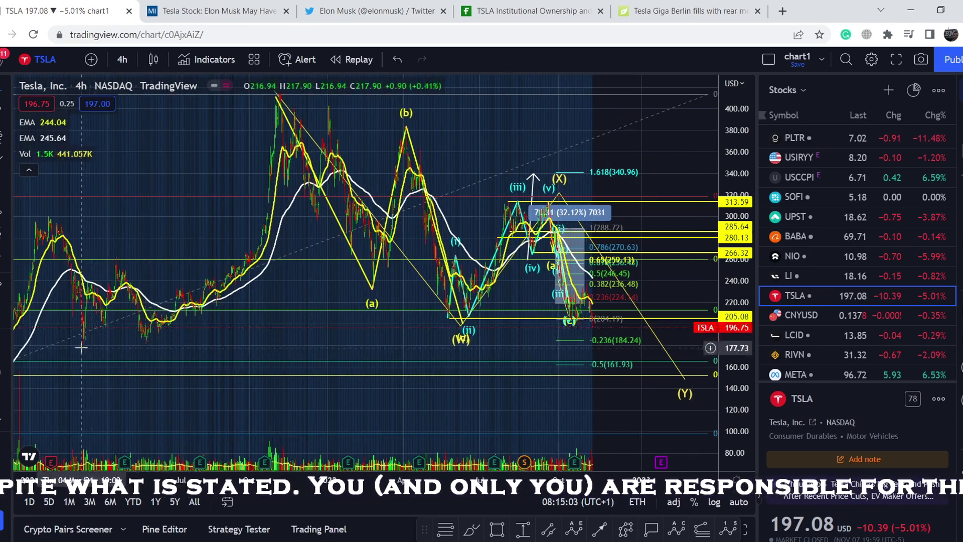
drag(81, 347, 221, 350)
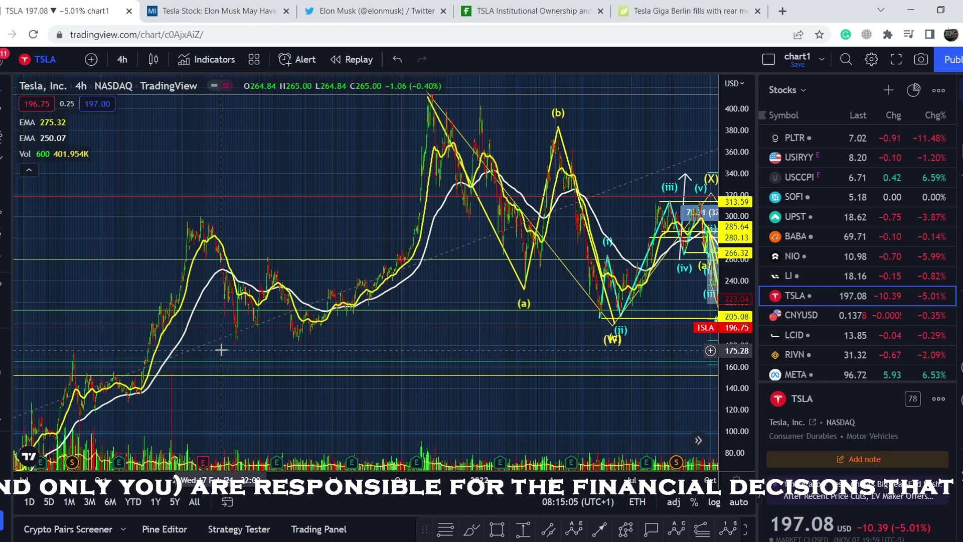
click(7, 115)
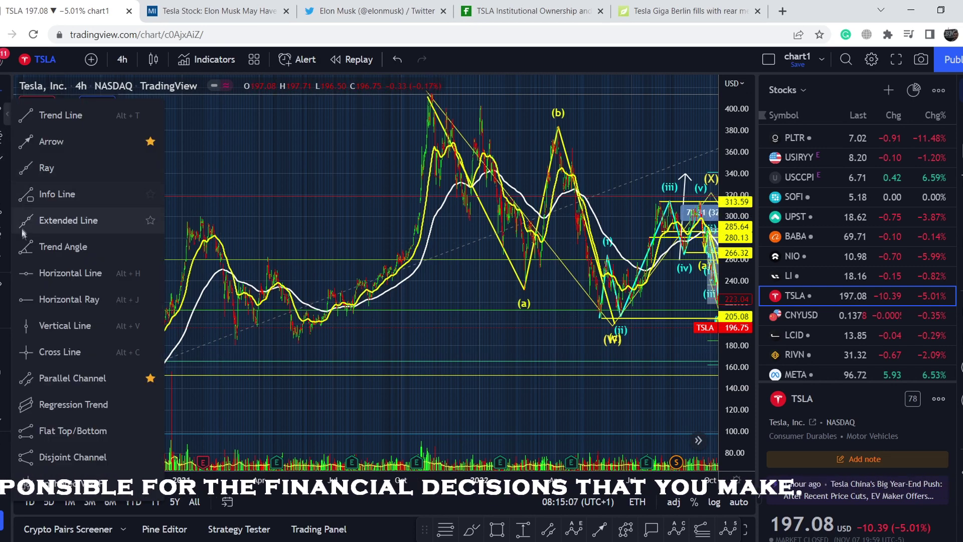
click(21, 307)
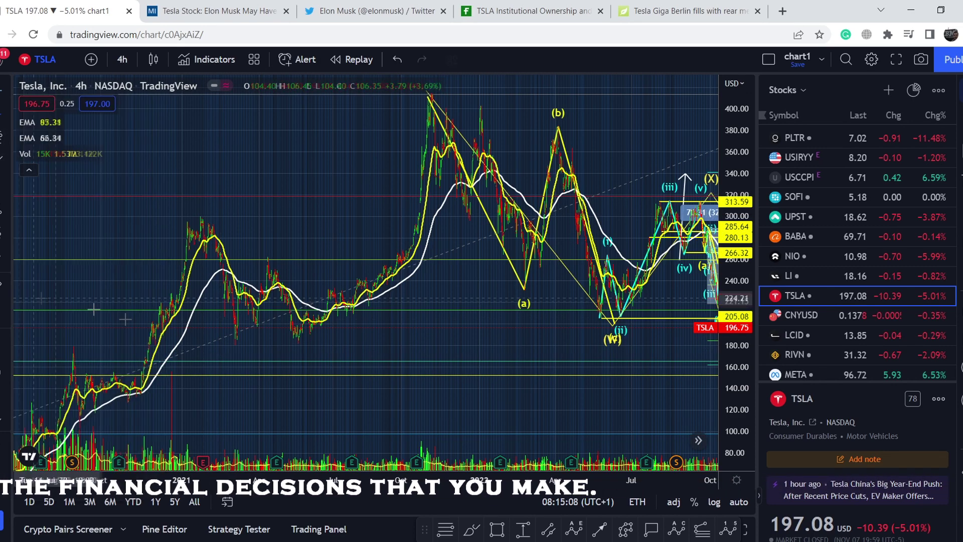
click(73, 344)
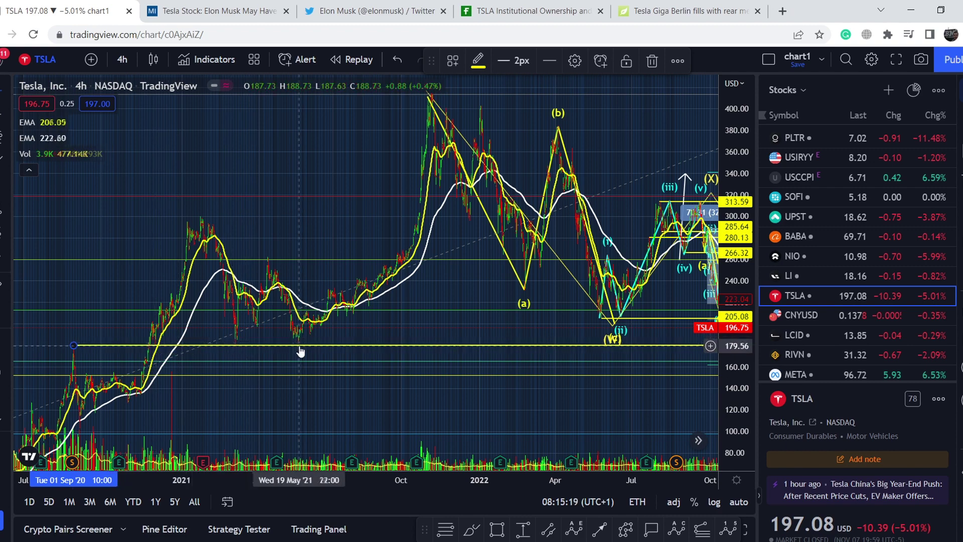
Draw a zigzag polyline from the last candle down to the 180.18 ray, up to about 198 and down to about 189.
drag(606, 397, 439, 383)
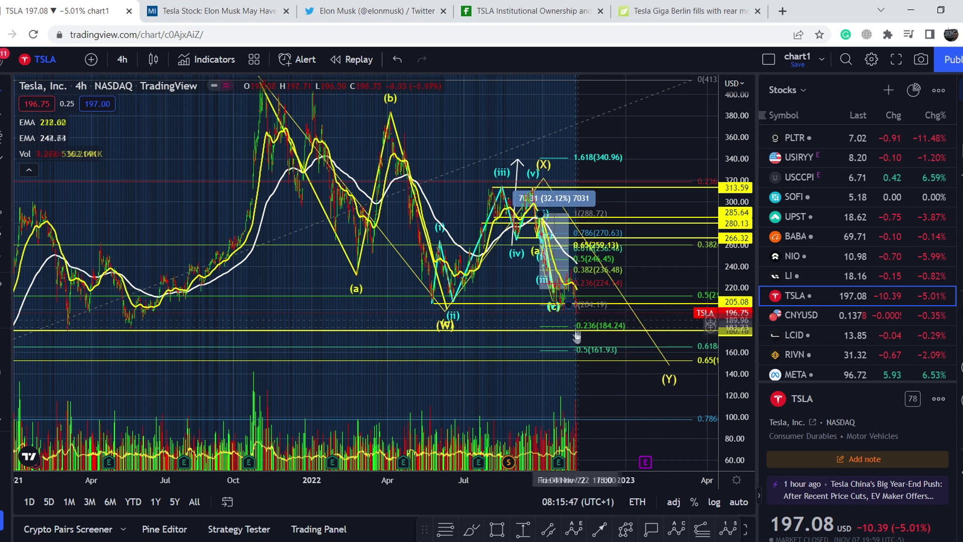
scroll(596, 319, up, 2)
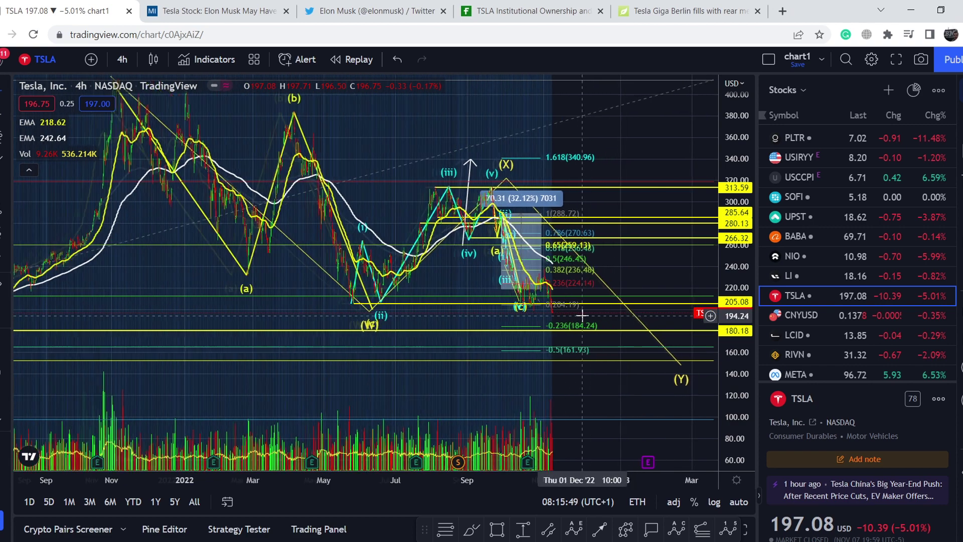
click(625, 529)
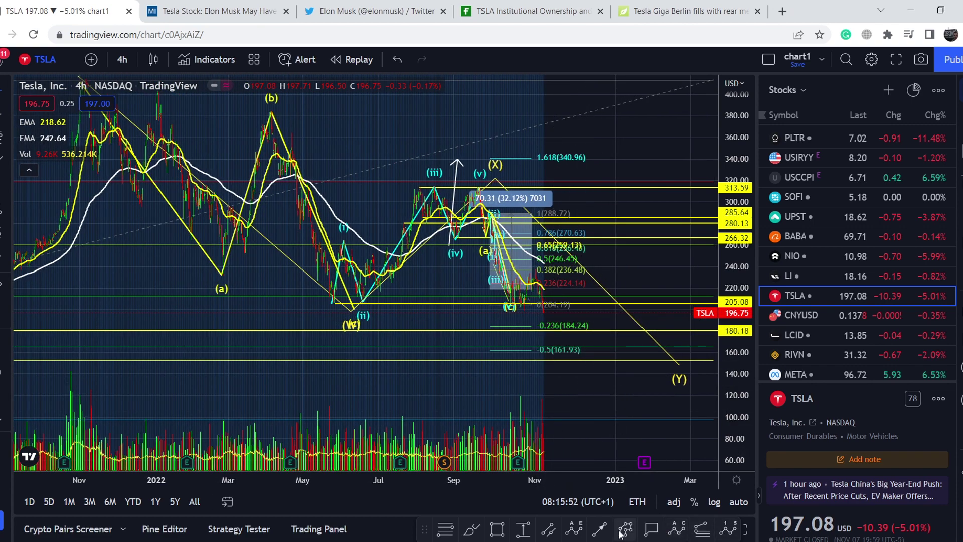
click(543, 313)
click(555, 330)
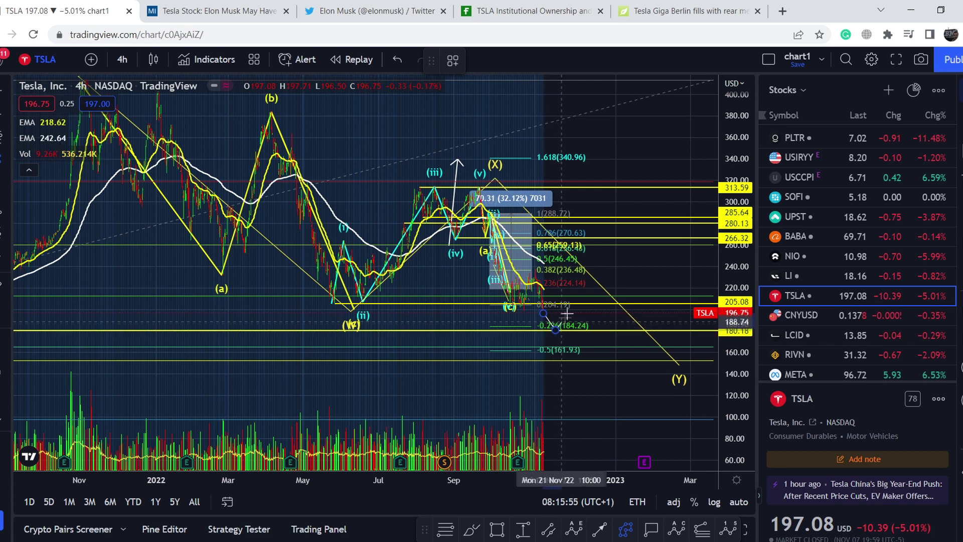
click(566, 311)
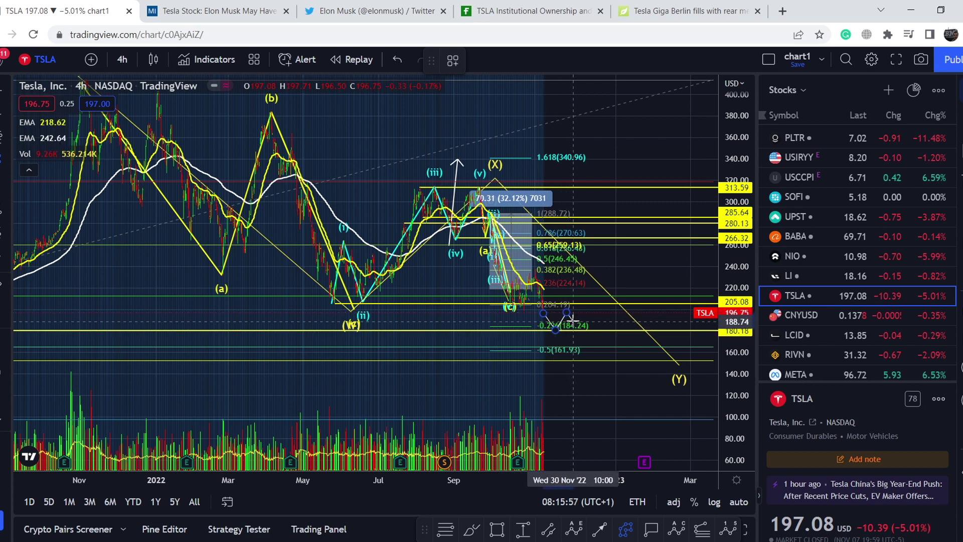
click(573, 321)
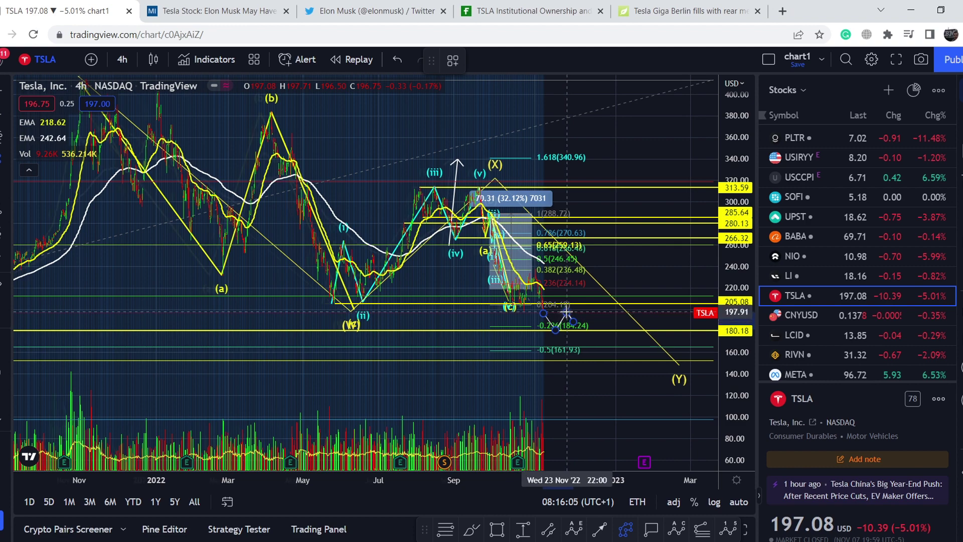
scroll(551, 314, up, 2)
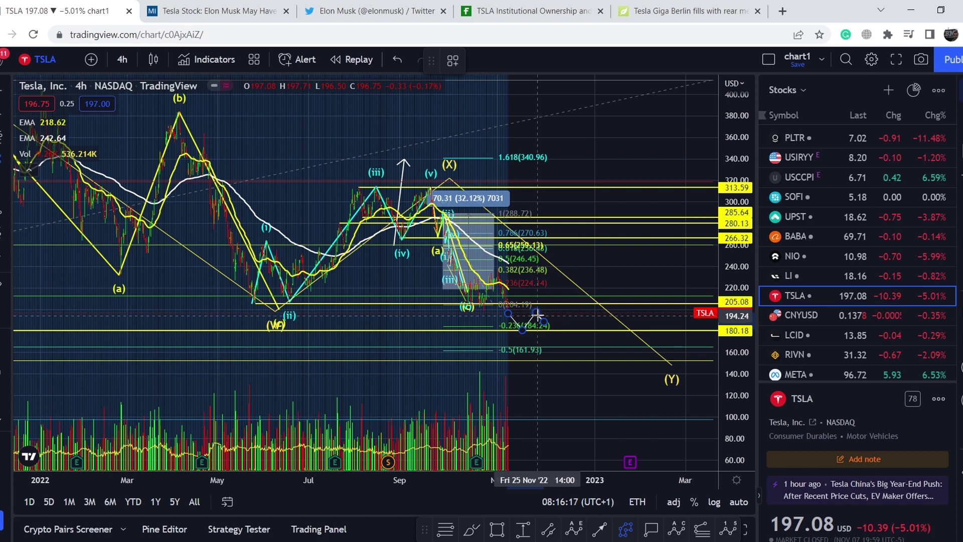
click(544, 322)
double_click(545, 322)
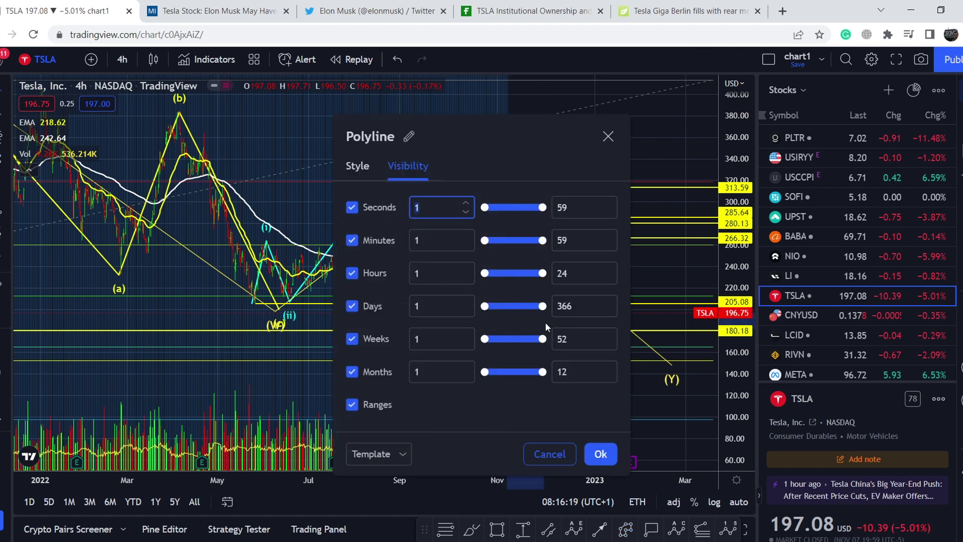
click(608, 136)
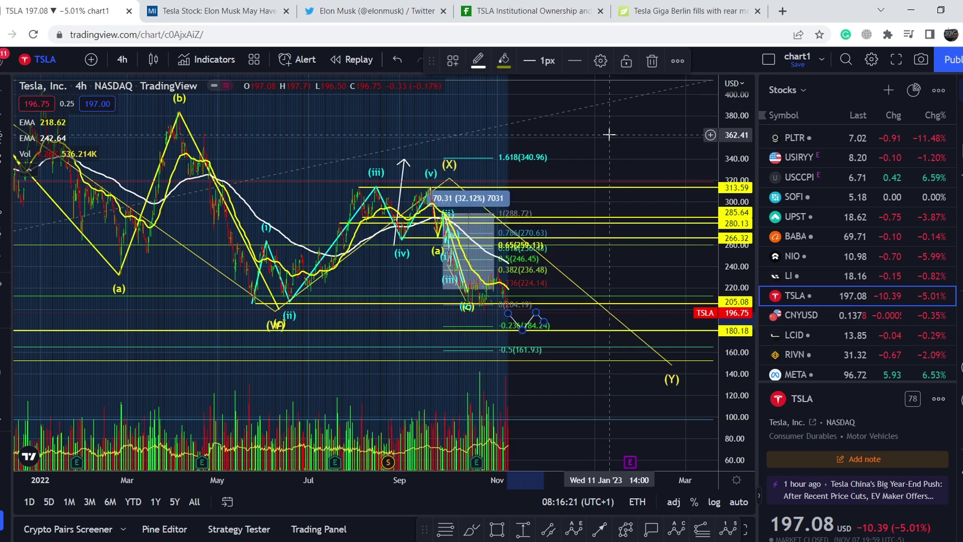